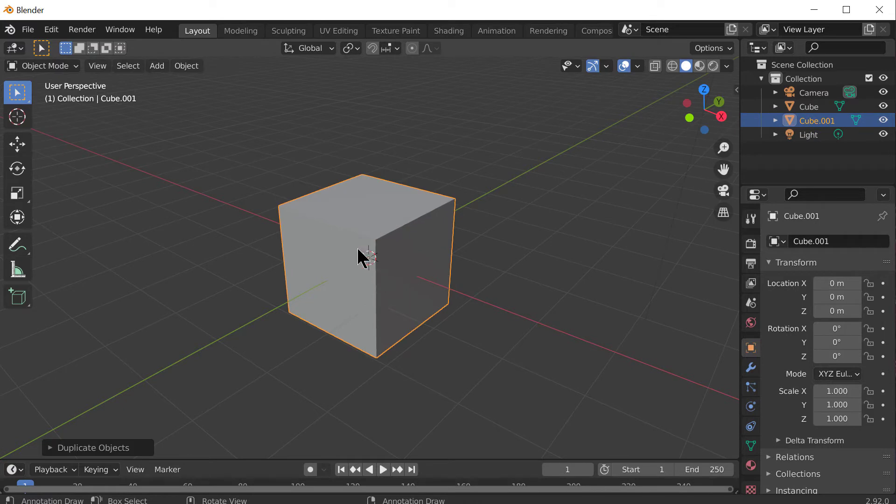
# Step: Move the duplicated cube straight up along Z to about 2.41 m, above the original cube
pyautogui.click(21, 142)
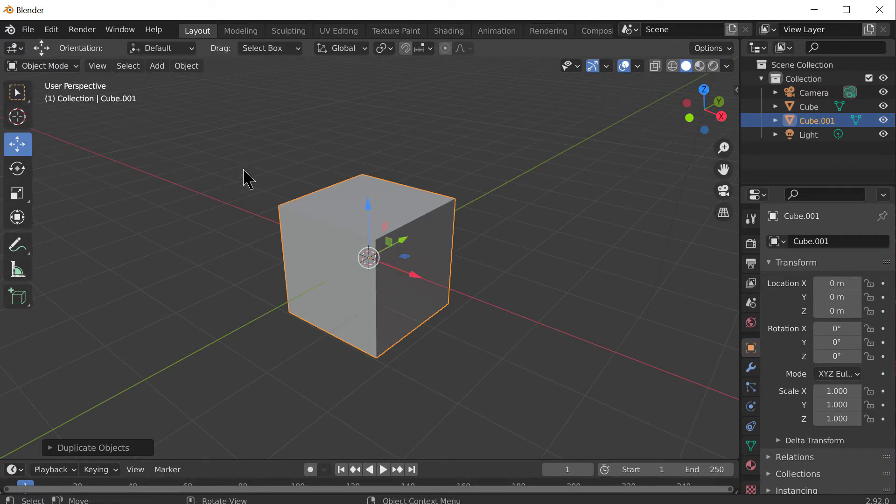
pyautogui.moveTo(367, 201); pyautogui.dragTo(383, 39)
pyautogui.scroll(-5, 428, 449)
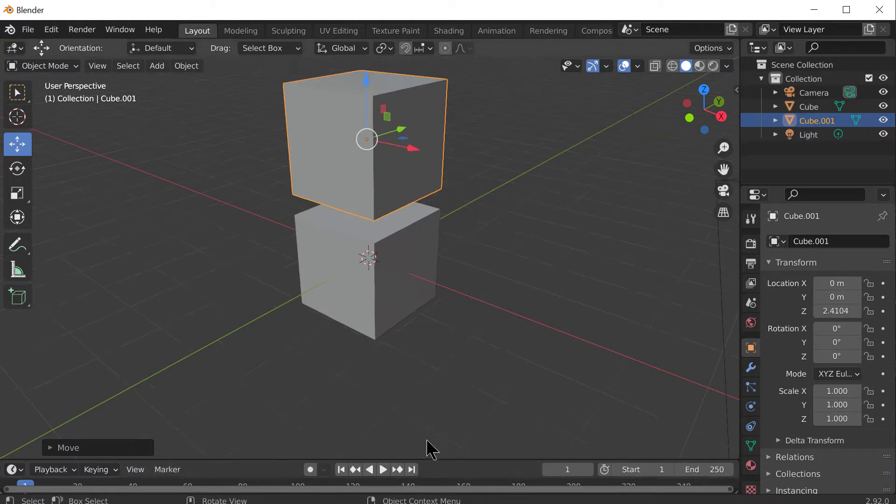
# Step: Duplicate the raised cube in place and move the copy up along Z to about 5.09 m, completing a three-cube stack
pyautogui.hotkey('shift', 'd')
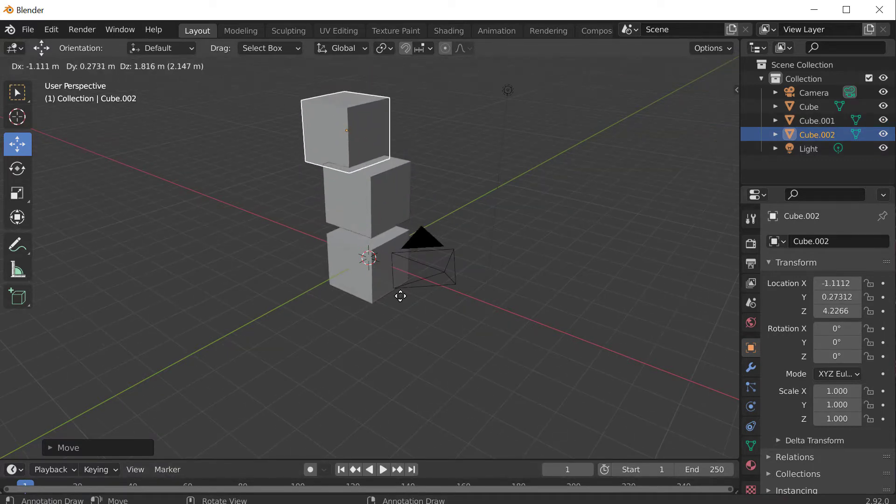
pyautogui.press('Escape')
pyautogui.moveTo(368, 126); pyautogui.dragTo(366, 462)
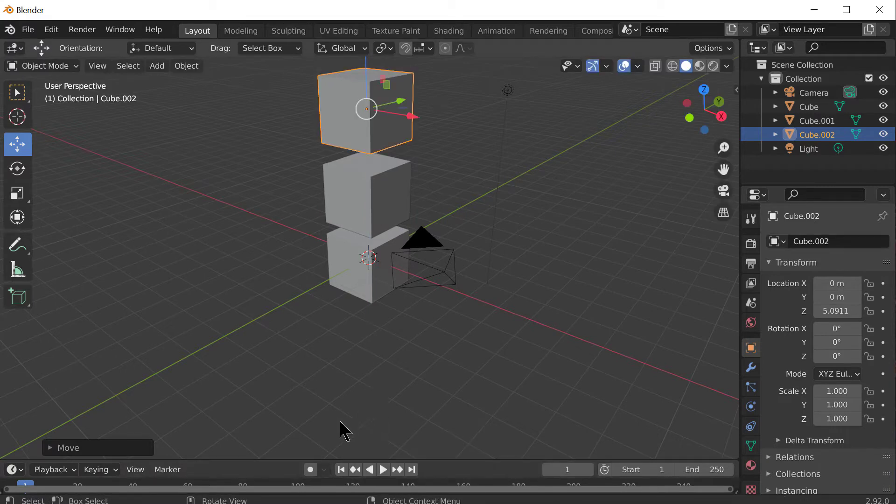
# Step: In Edit Mode with face selection, extrude the bottom cube's face on the positive X side outward
pyautogui.scroll(5, 340, 426)
pyautogui.click(357, 322)
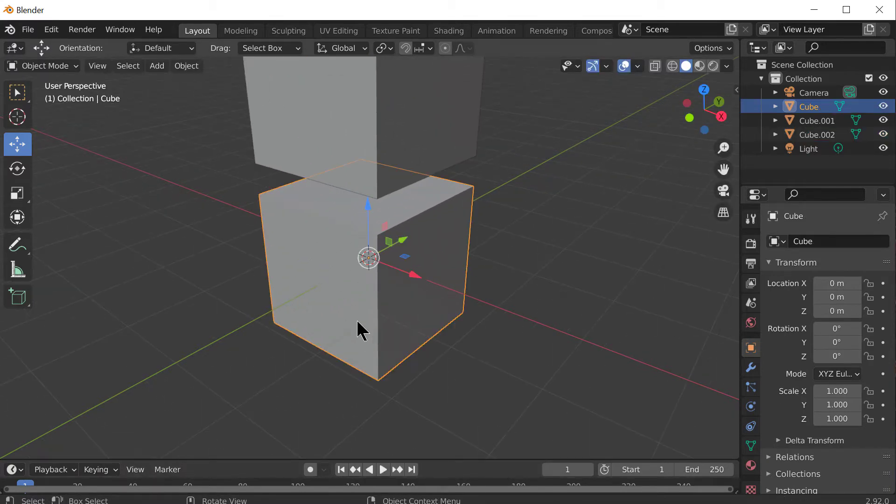
pyautogui.press('Tab')
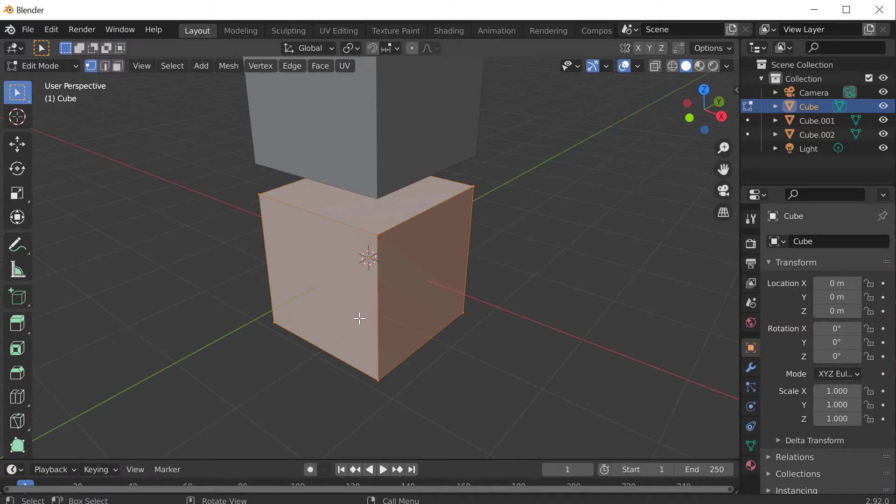
pyautogui.click(117, 65)
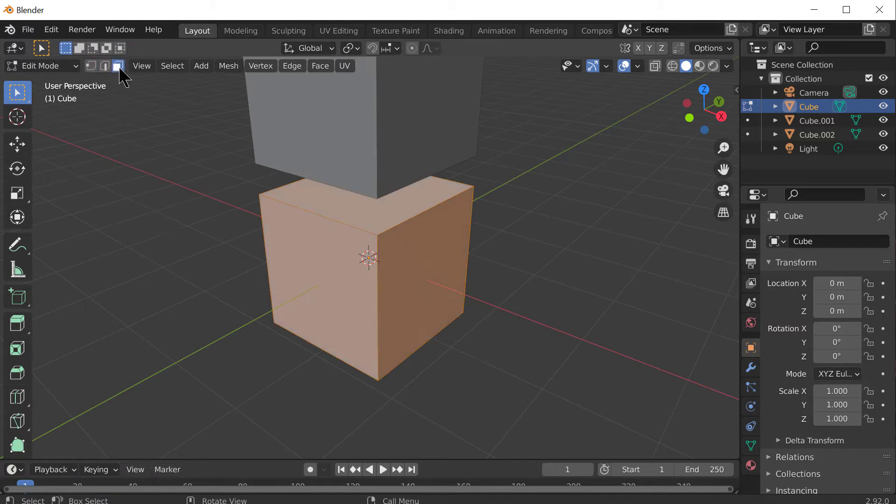
pyautogui.rightClick(427, 286)
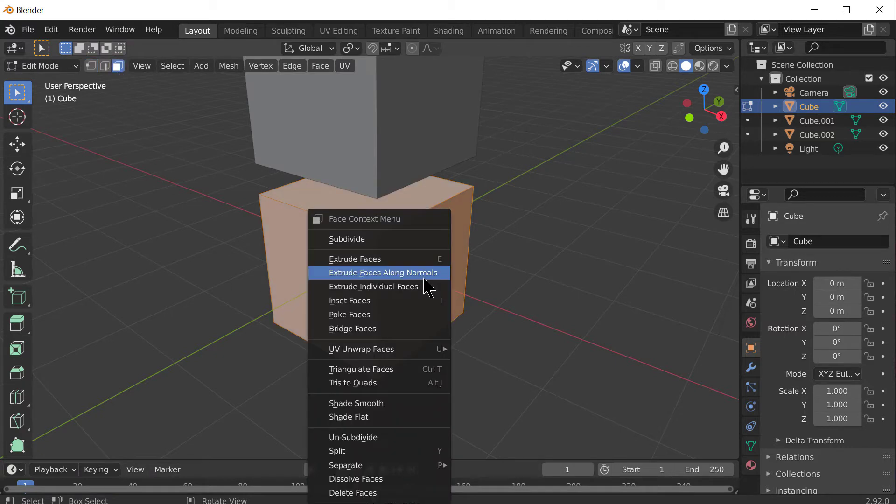
pyautogui.click(421, 278)
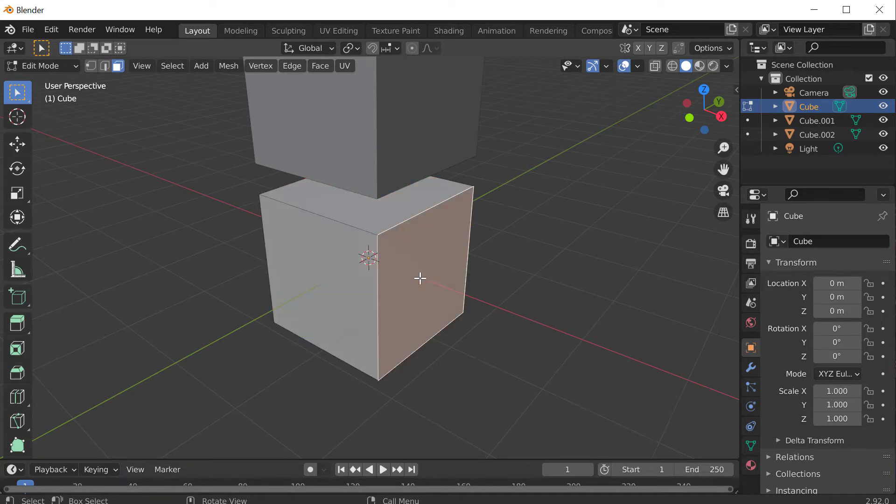
pyautogui.press('e')
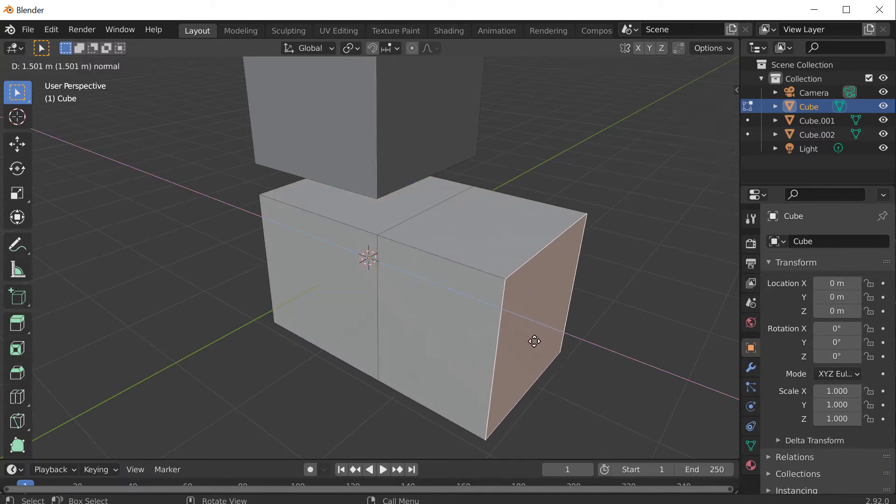
pyautogui.click(514, 332)
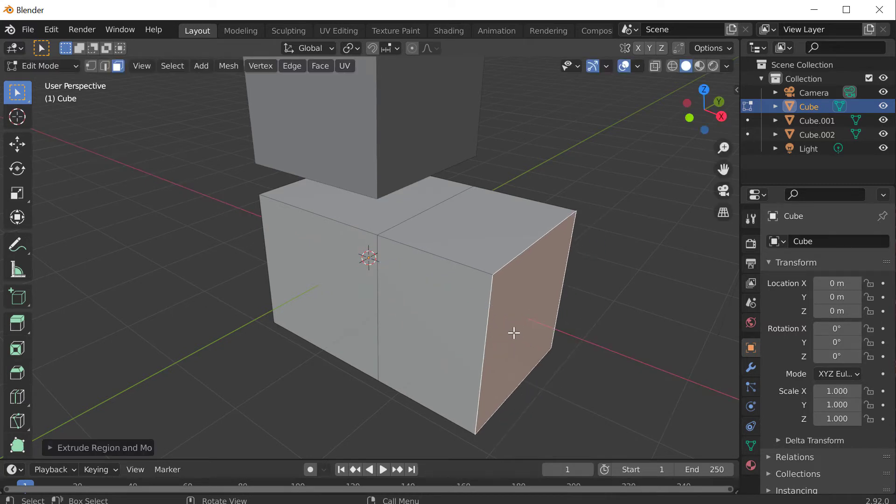
# Step: Move the front upper and lower vertices of the bottom block's middle seam inward, and return to Object Mode
pyautogui.click(88, 74)
pyautogui.click(90, 67)
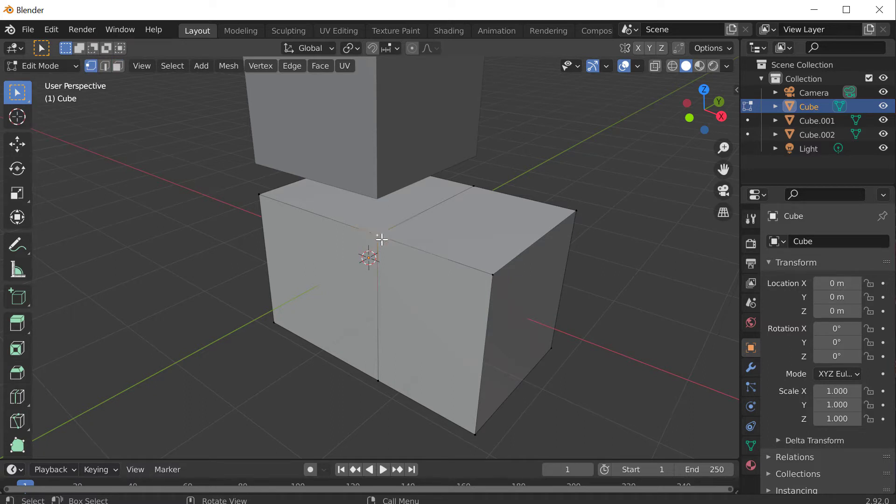
pyautogui.moveTo(382, 240)
pyautogui.mouseDown()
pyautogui.moveTo(446, 282)
pyautogui.moveTo(344, 216)
pyautogui.moveTo(342, 258)
pyautogui.moveTo(362, 245)
pyautogui.moveTo(382, 248)
pyautogui.mouseUp()
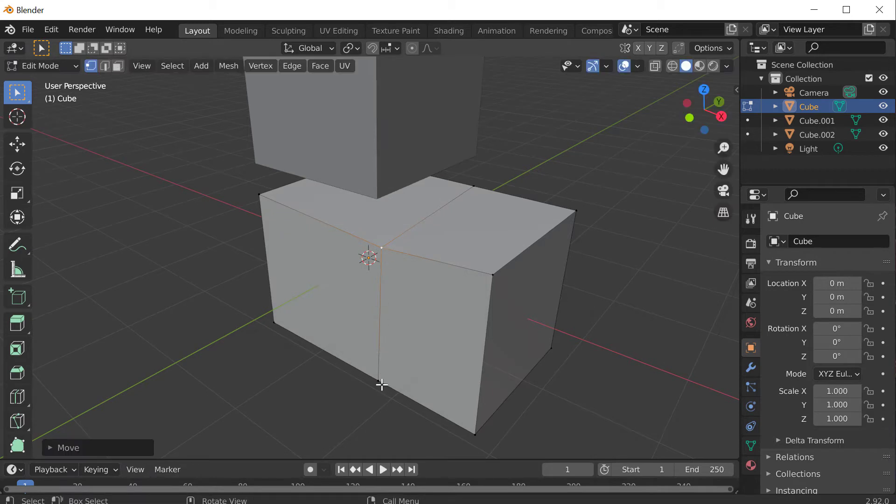
pyautogui.moveTo(374, 380); pyautogui.dragTo(394, 344)
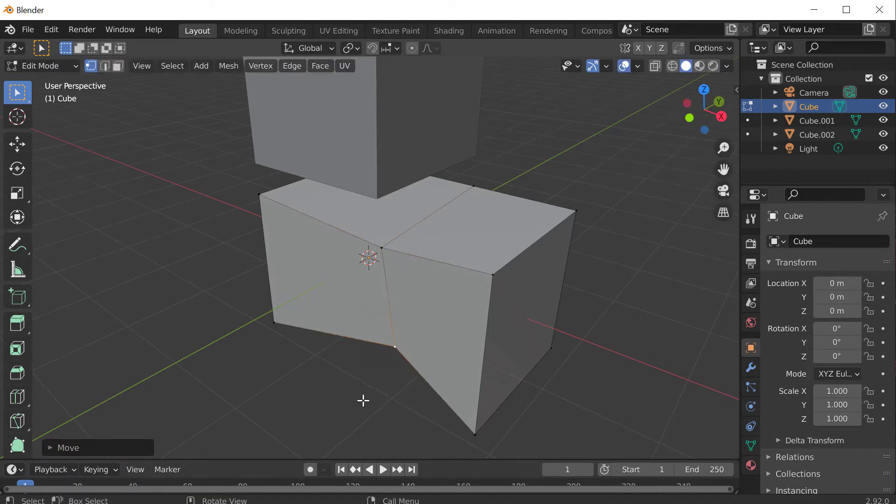
pyautogui.moveTo(363, 401)
pyautogui.mouseDown(button='middle')
pyautogui.moveTo(342, 314)
pyautogui.moveTo(360, 416)
pyautogui.mouseUp(button='middle')
pyautogui.press('Tab')
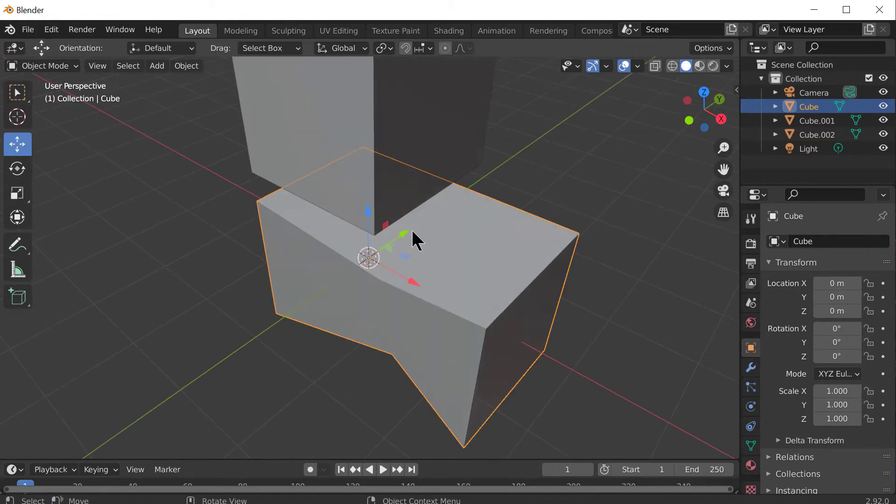
# Step: In Edit Mode, start extruding the middle cube's positive X face and cancel its movement, leaving the extruded face in place
pyautogui.scroll(-4, 406, 202)
pyautogui.click(386, 171)
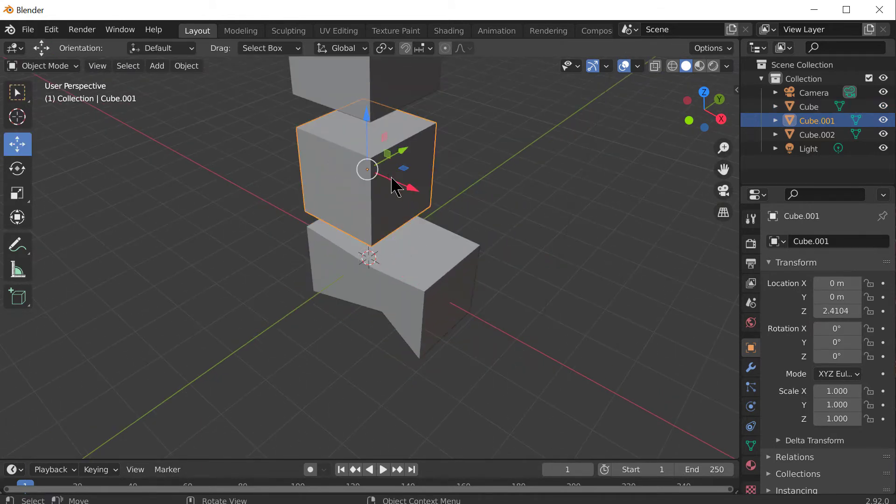
pyautogui.press('Tab')
pyautogui.scroll(1, 398, 189)
pyautogui.scroll(1, 401, 195)
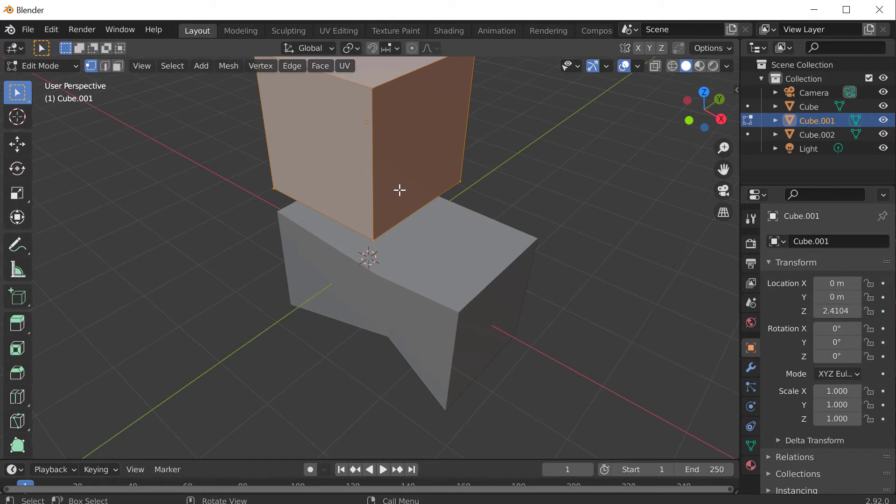
pyautogui.click(117, 66)
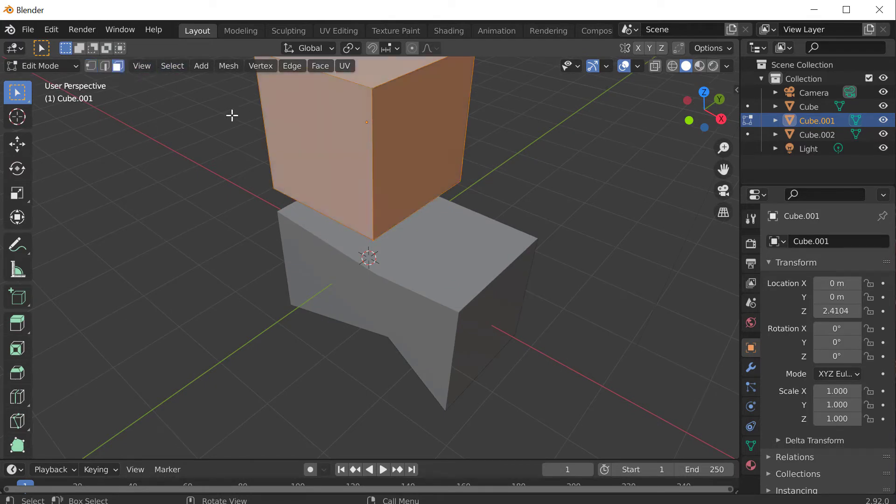
pyautogui.click(408, 128)
pyautogui.scroll(-1, 457, 190)
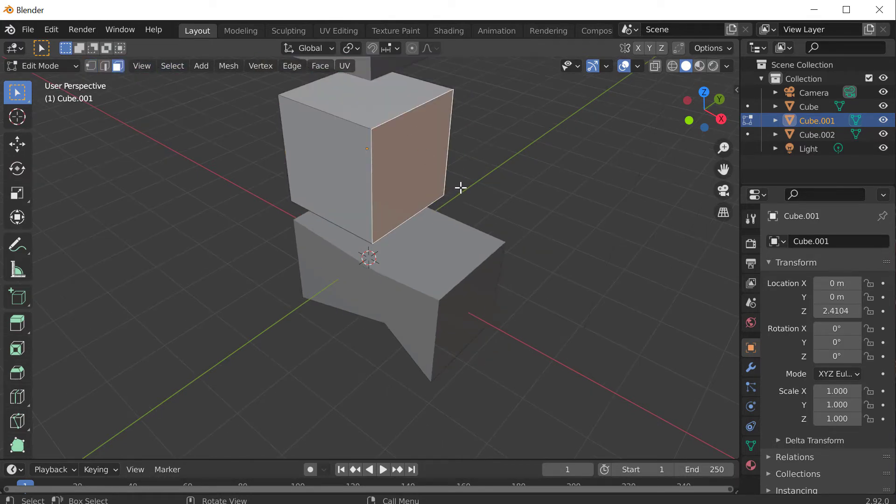
pyautogui.scroll(2, 461, 187)
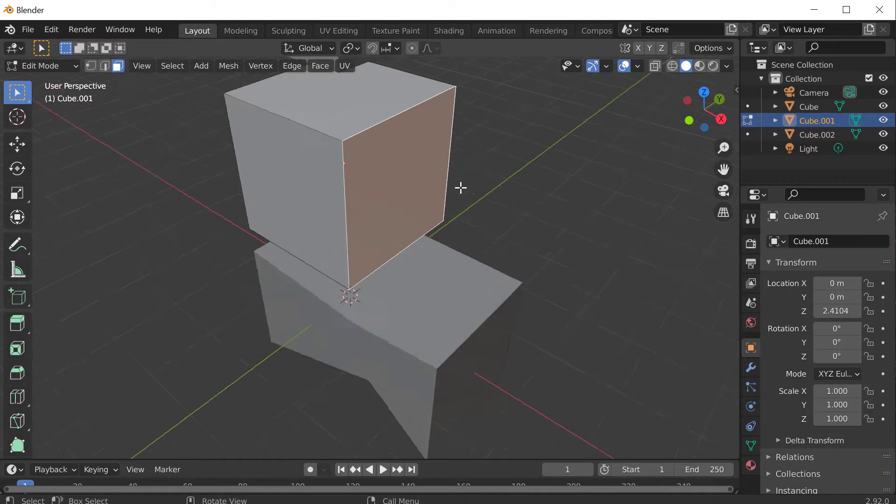
pyautogui.scroll(-3, 461, 186)
pyautogui.moveTo(462, 187); pyautogui.dragTo(487, 166, button='middle')
pyautogui.press('e')
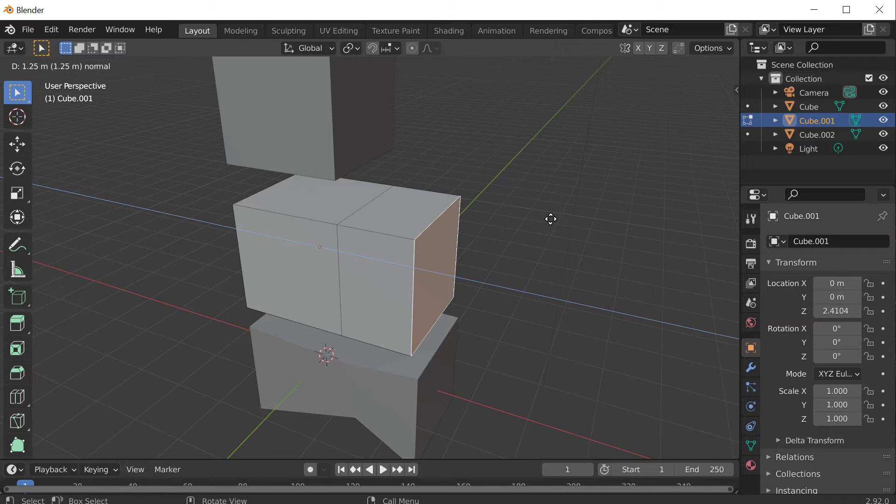
pyautogui.press('Escape')
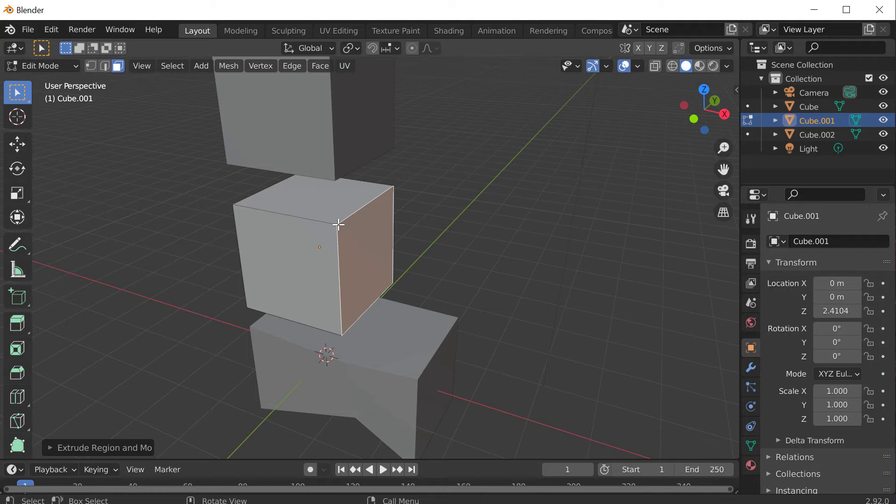
# Step: Extrude the same face of the middle cube again, pulling it outward along its normal
pyautogui.press('e')
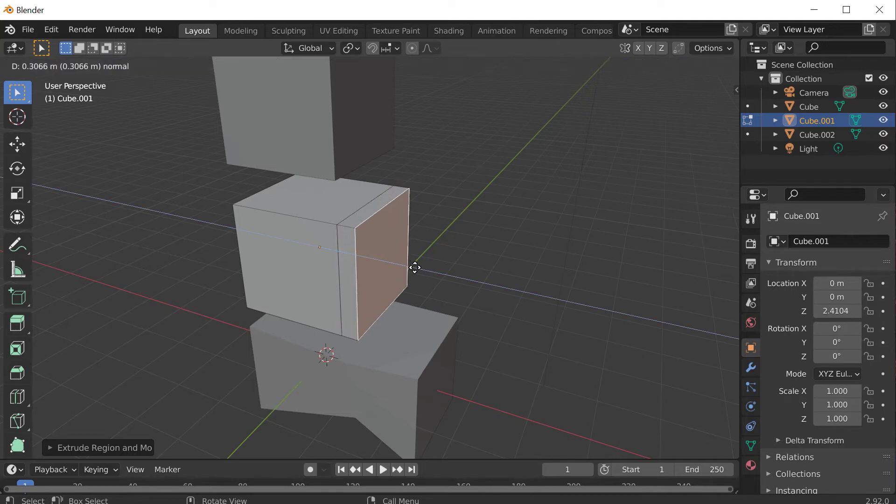
pyautogui.click(465, 286)
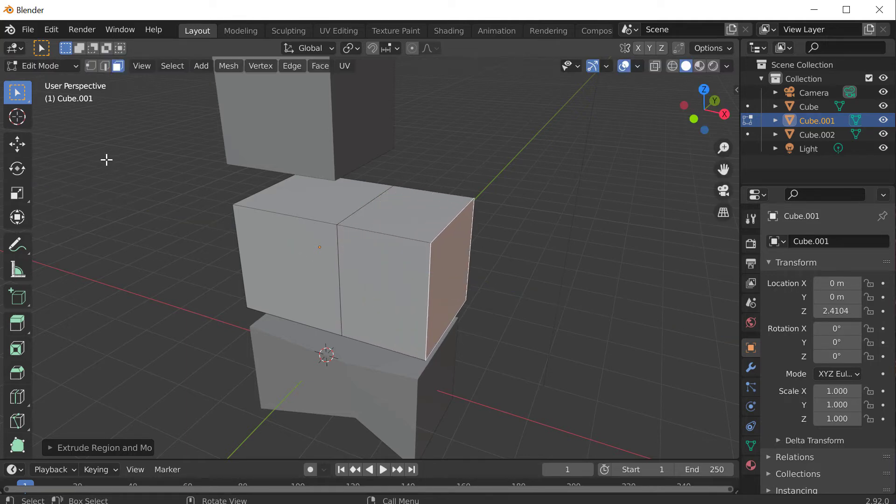
# Step: Move the front lower and upper seam vertices of the middle cube's extruded section away from the seam, and return to Object Mode
pyautogui.click(90, 65)
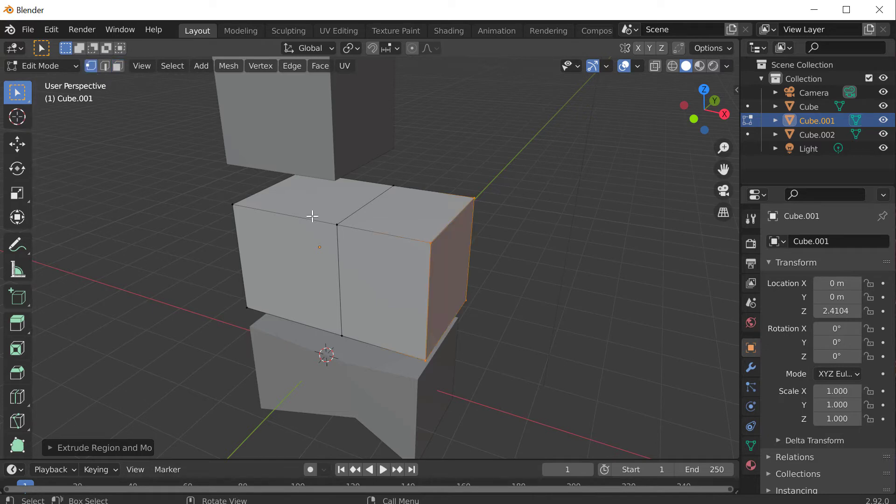
pyautogui.click(341, 334)
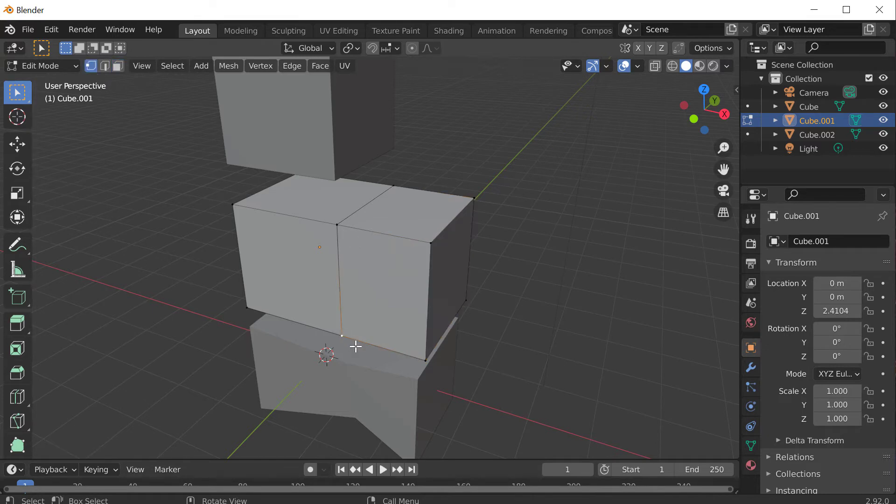
pyautogui.press('g')
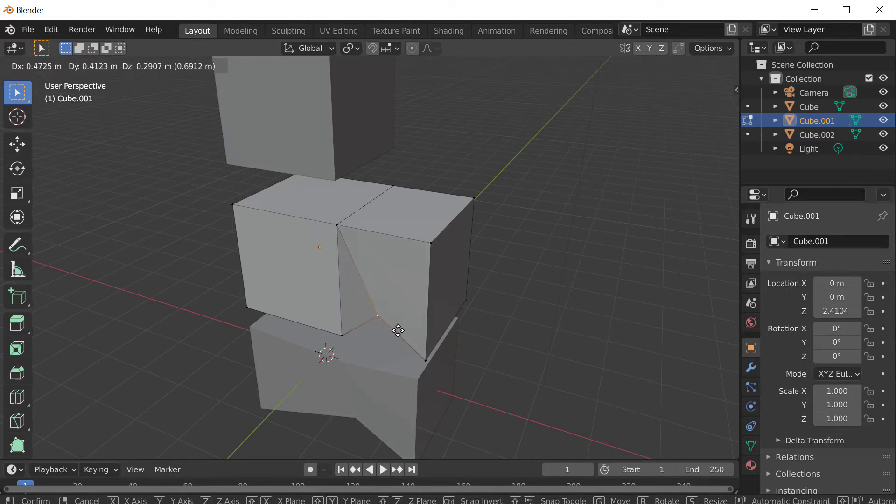
pyautogui.click(400, 334)
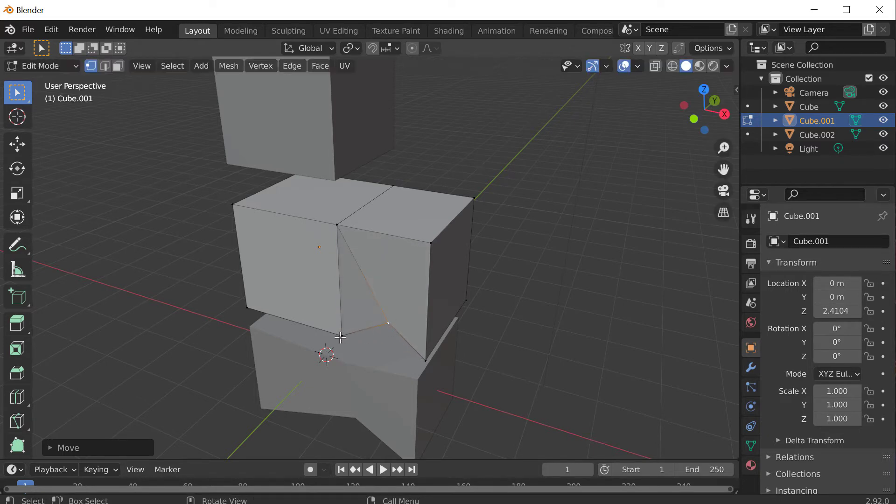
pyautogui.click(335, 227)
pyautogui.press('g')
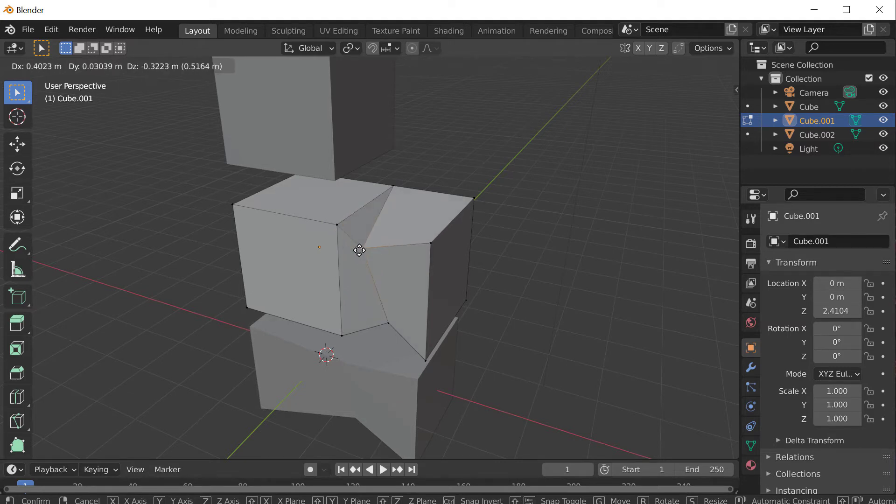
pyautogui.click(359, 250)
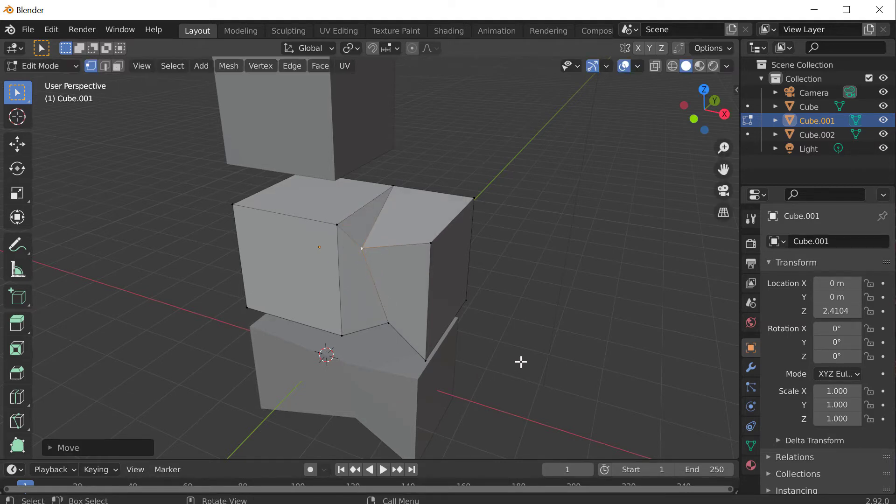
pyautogui.moveTo(521, 359); pyautogui.dragTo(518, 294, button='middle')
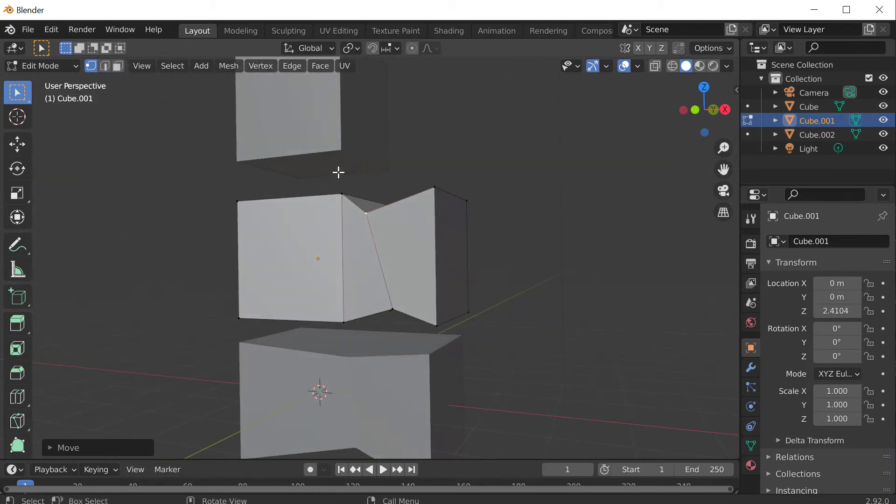
pyautogui.press('Tab')
# Step: Enter Edit Mode on the top cube and select its positive X face in face selection mode
pyautogui.click(321, 116)
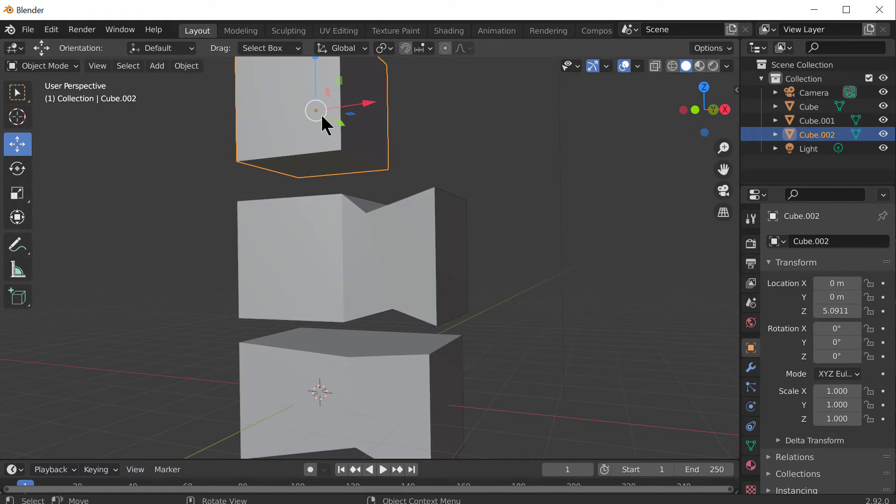
pyautogui.press('KP_Decimal')
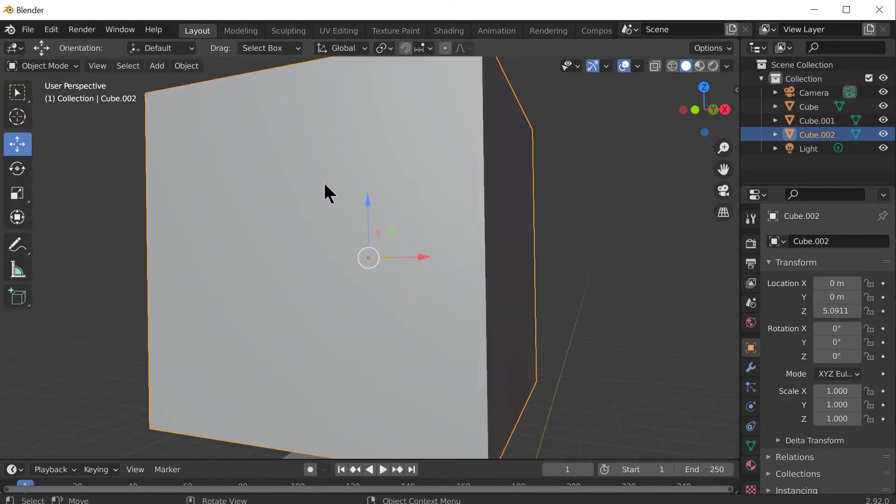
pyautogui.scroll(-4, 330, 193)
pyautogui.moveTo(330, 193); pyautogui.dragTo(405, 242, button='middle')
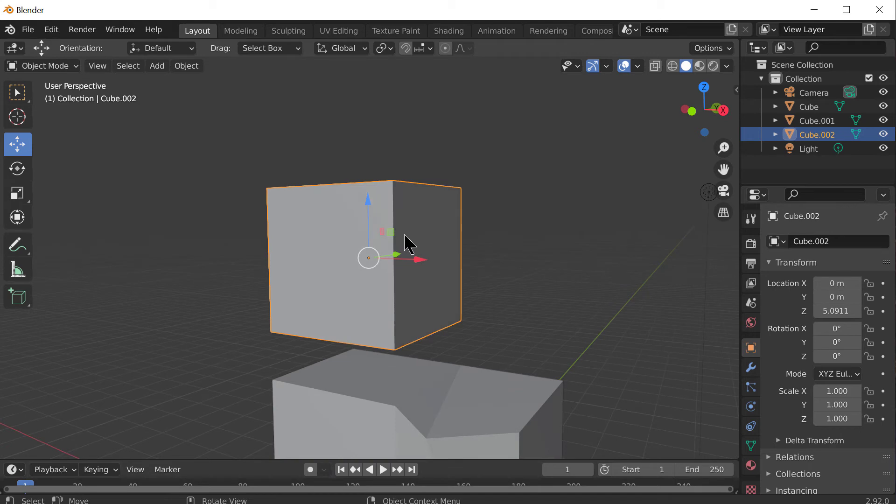
pyautogui.press('Tab')
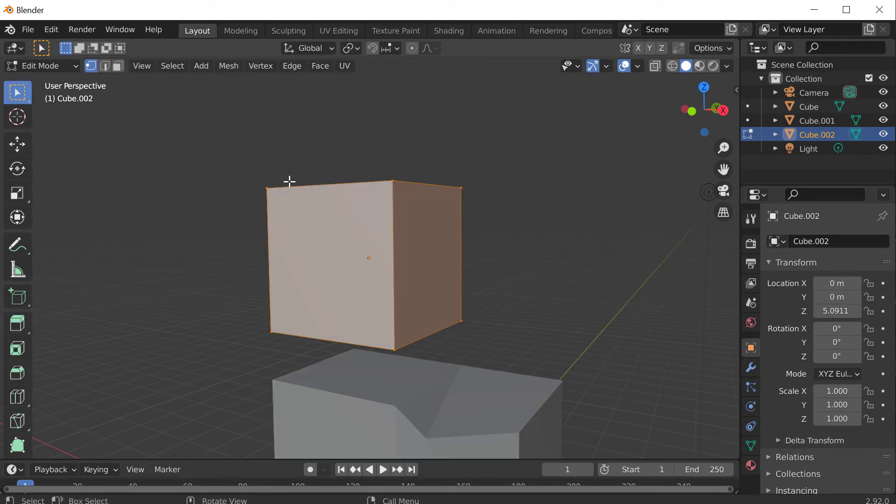
pyautogui.click(118, 66)
pyautogui.click(415, 243)
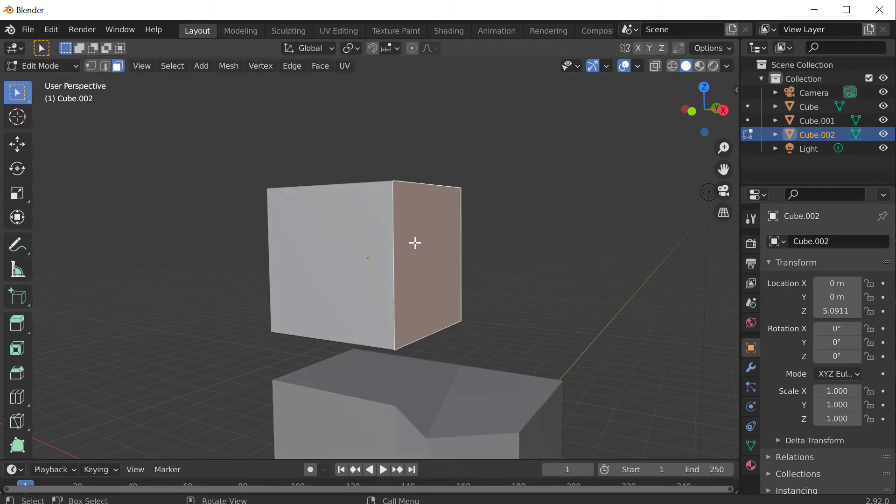
# Step: Start extruding the selected face, cancel its movement, and undo the leftover extrusion
pyautogui.press('e')
pyautogui.press('Escape')
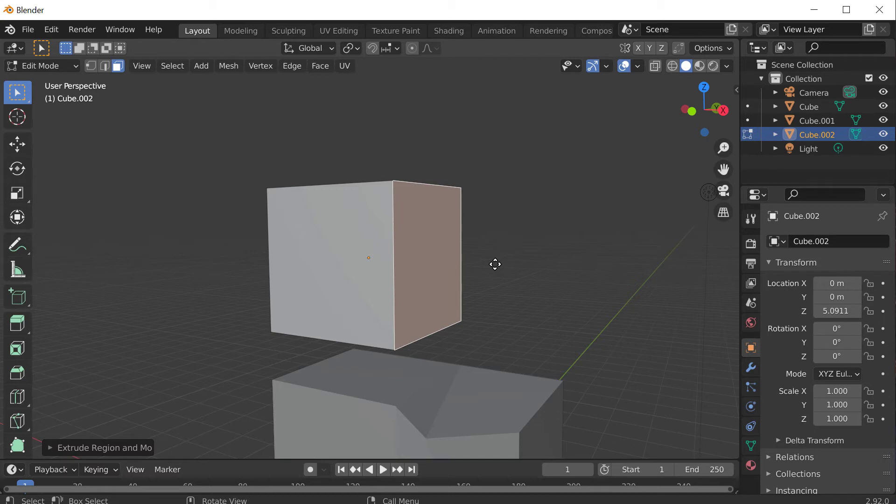
pyautogui.click(31, 31)
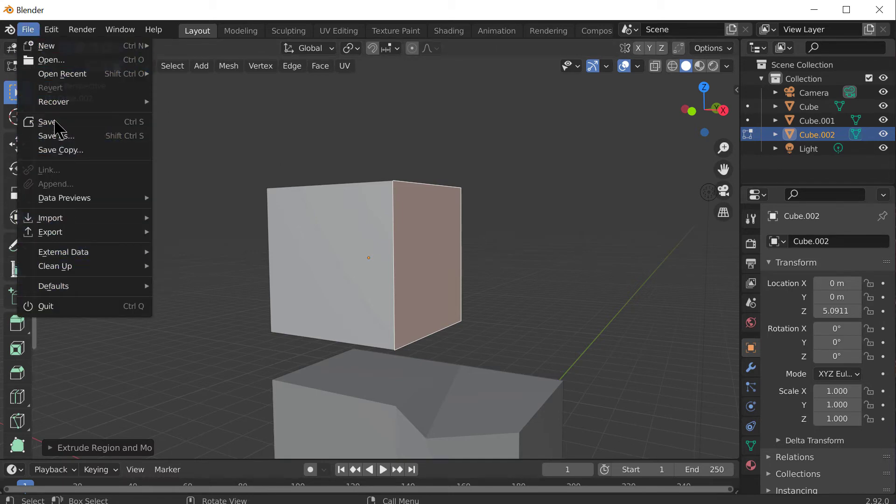
pyautogui.moveTo(51, 29)
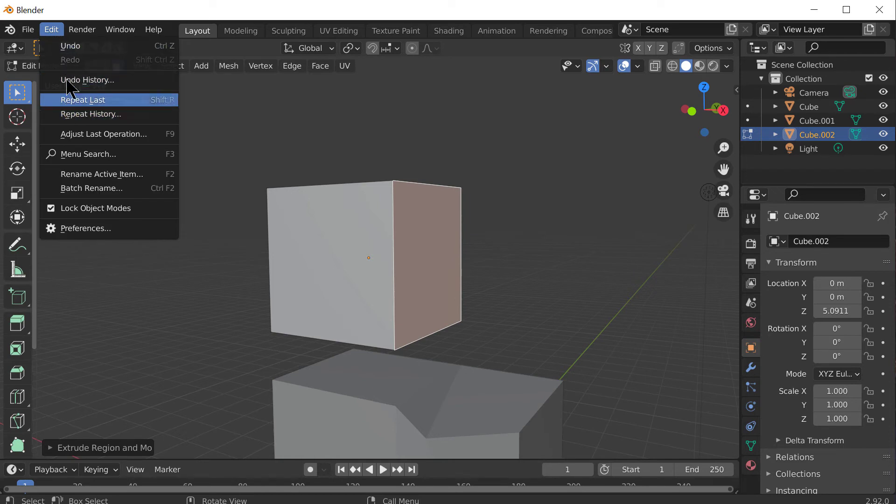
pyautogui.click(72, 46)
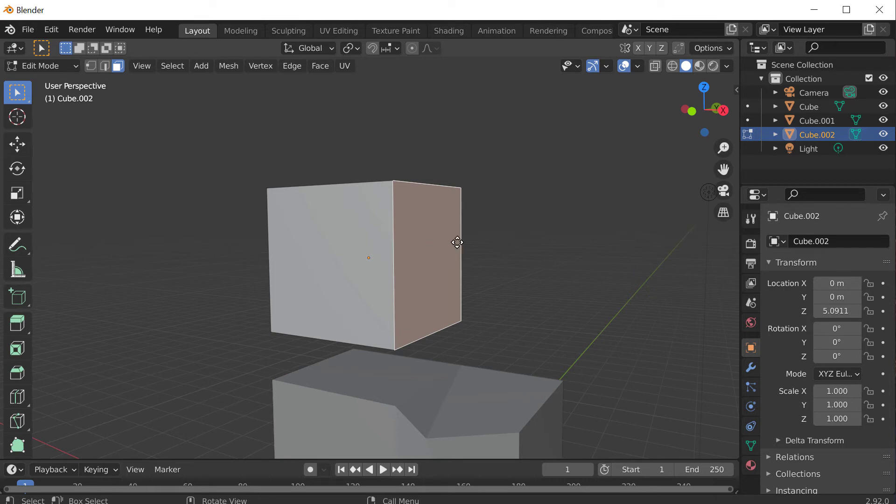
# Step: Extrude the top cube's positive X face again and cancel its movement, leaving the duplicate geometry in place
pyautogui.press('g')
pyautogui.press('Escape')
pyautogui.press('e')
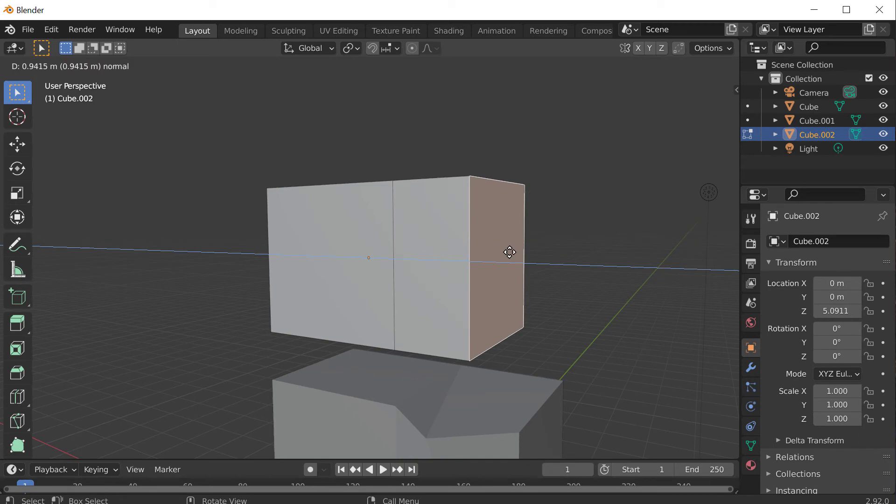
pyautogui.press('Escape')
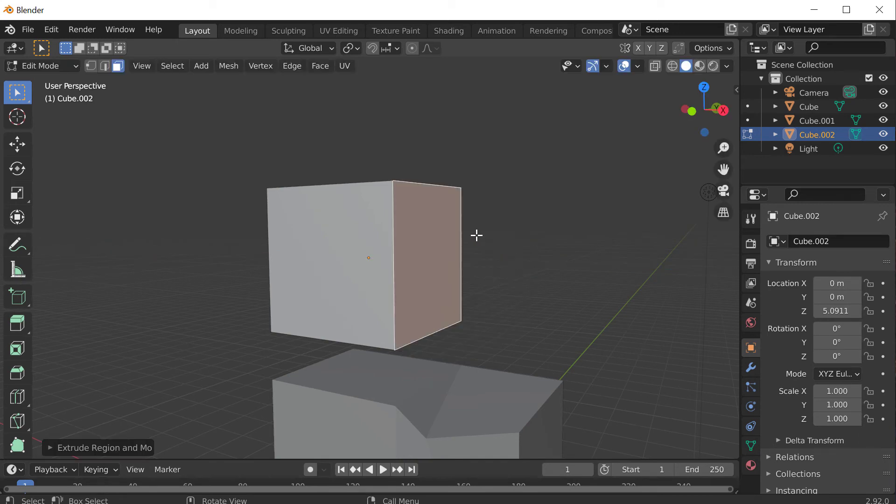
# Step: In vertex selection mode, select the top cube's front upper corner vertex on the positive X side and try moving it, cancelling the move
pyautogui.press('Tab')
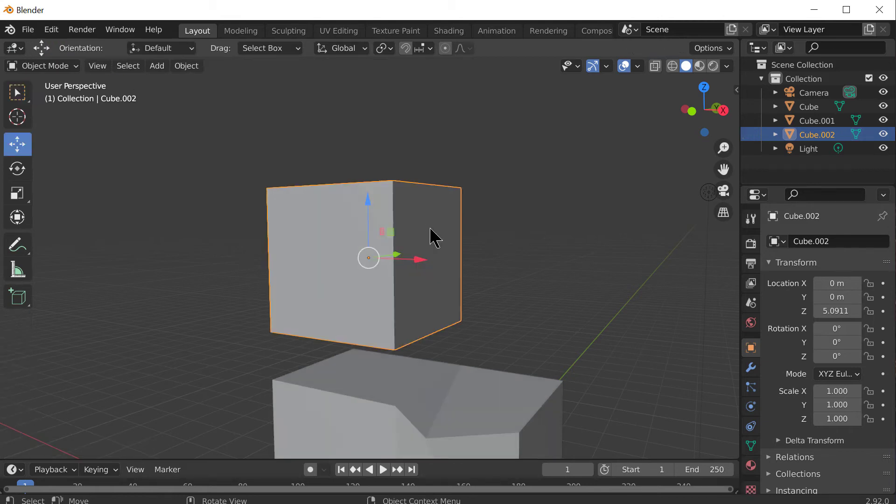
pyautogui.moveTo(430, 230); pyautogui.dragTo(447, 268, button='middle')
pyautogui.scroll(5, 446, 269)
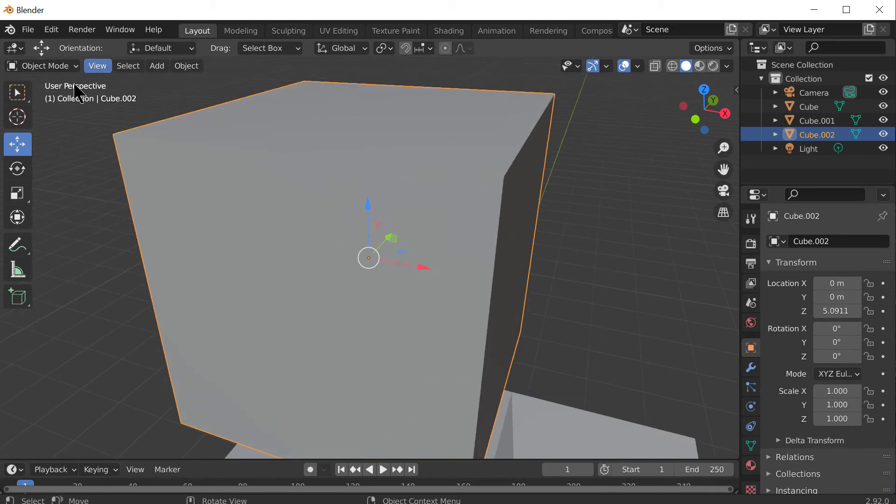
pyautogui.press('Tab')
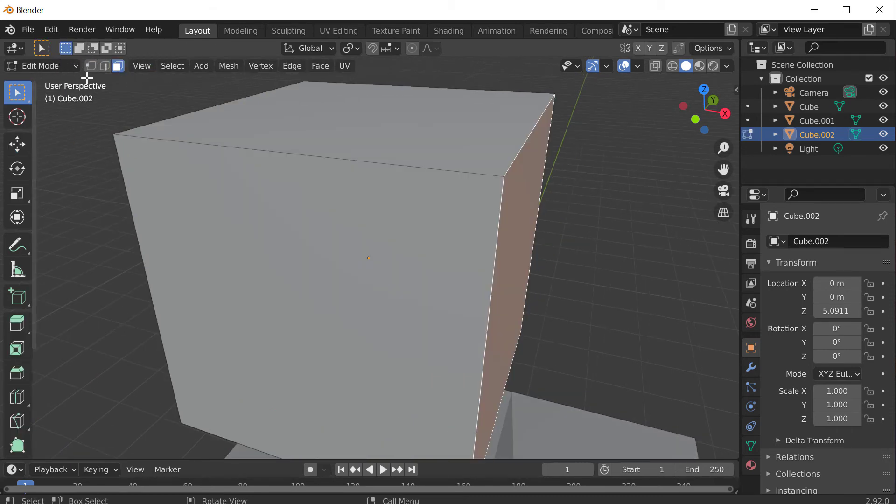
pyautogui.click(93, 67)
pyautogui.click(503, 179)
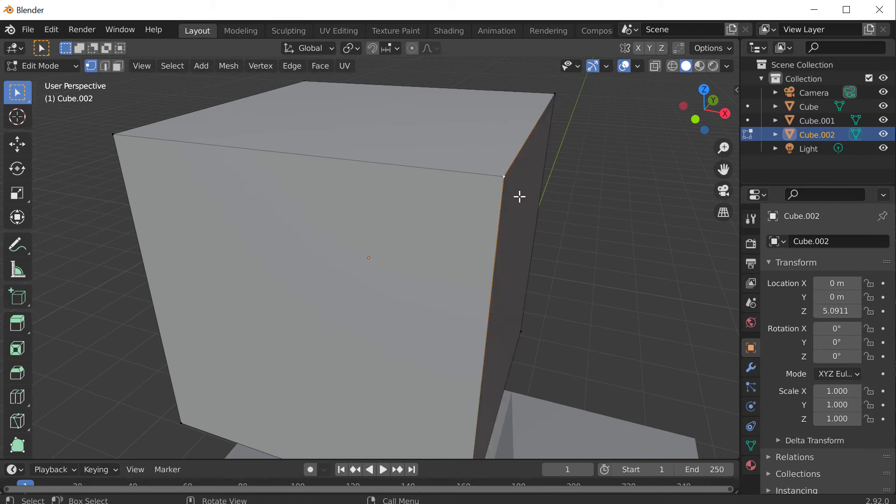
pyautogui.press('g')
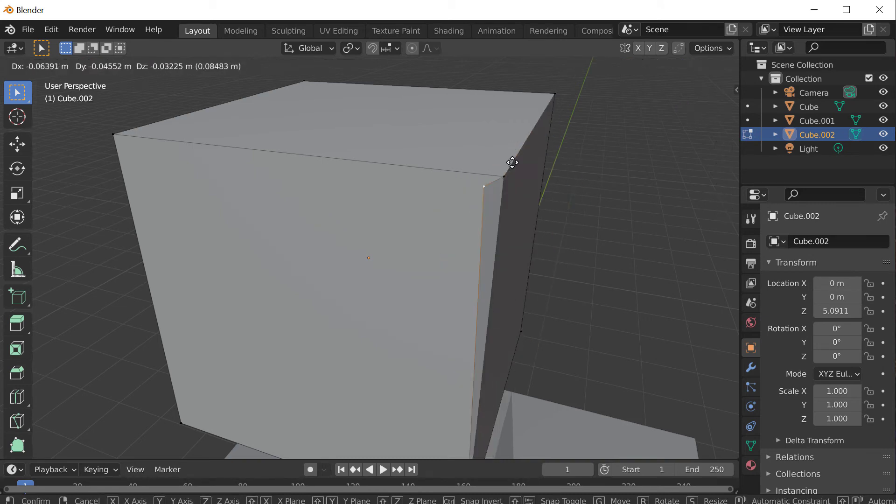
pyautogui.press('Escape')
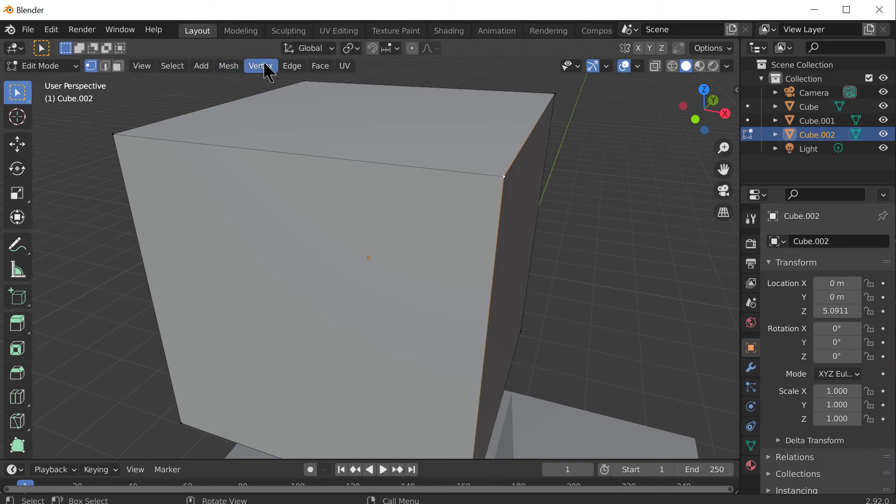
# Step: Try Merge by Distance with only the front upper corner vertex selected
pyautogui.click(240, 66)
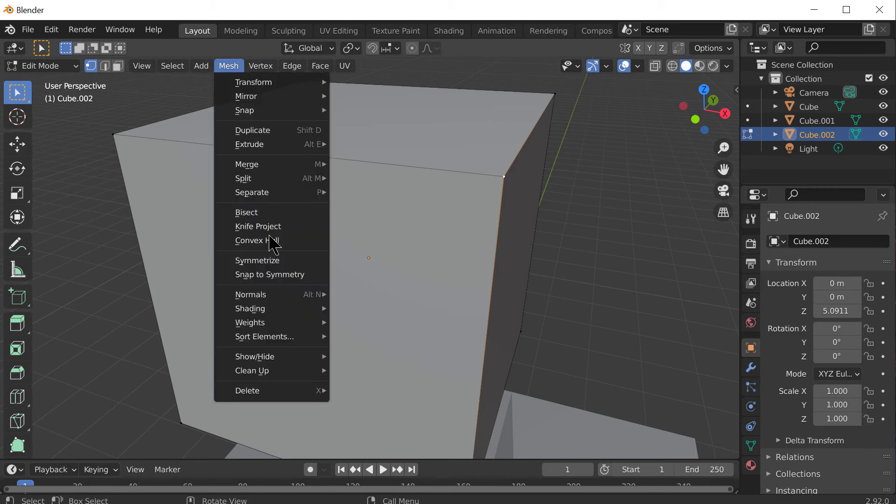
pyautogui.moveTo(275, 372)
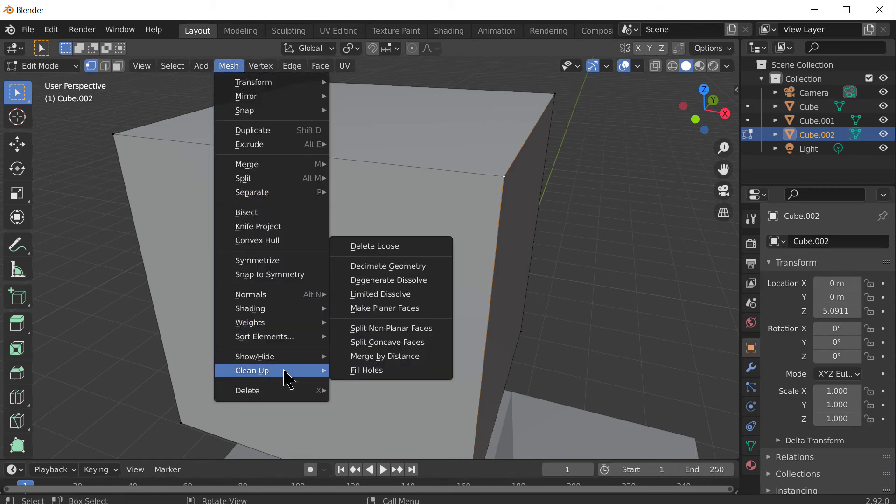
pyautogui.click(392, 362)
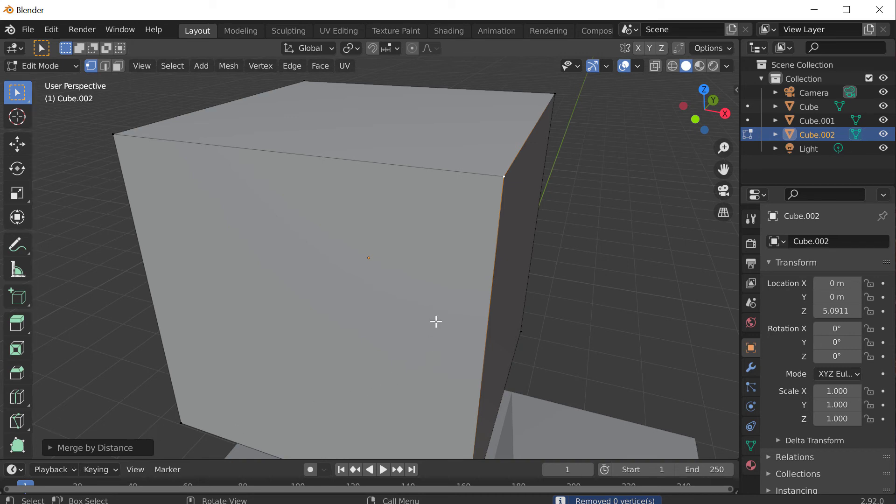
# Step: Move the front upper corner vertex inward to check for a duplicate, and undo the move
pyautogui.click(599, 275)
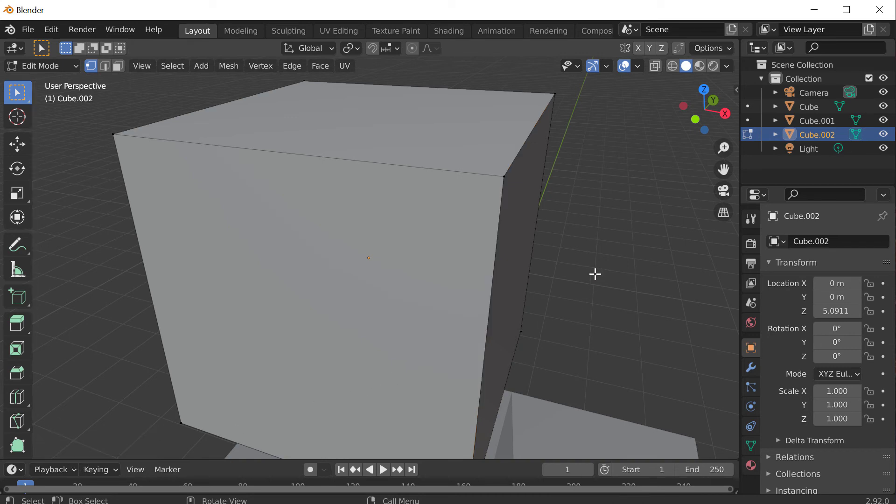
pyautogui.moveTo(506, 176); pyautogui.dragTo(442, 234)
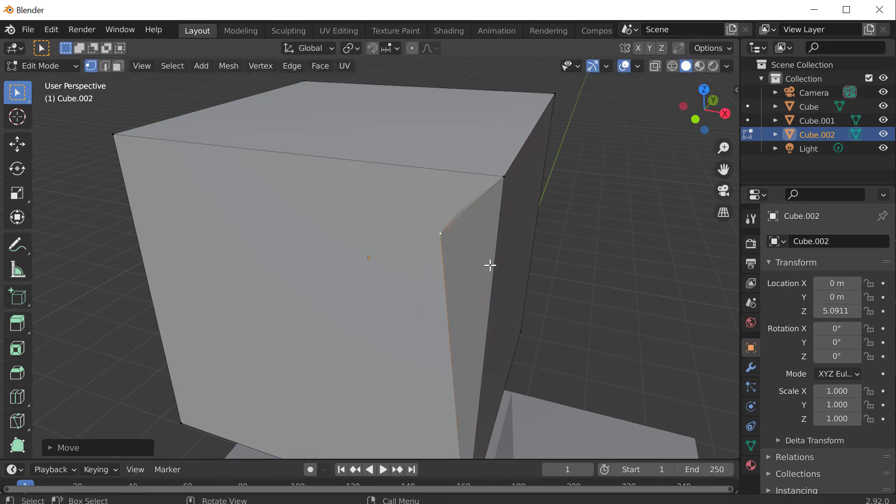
pyautogui.hotkey('ctrl', 'z')
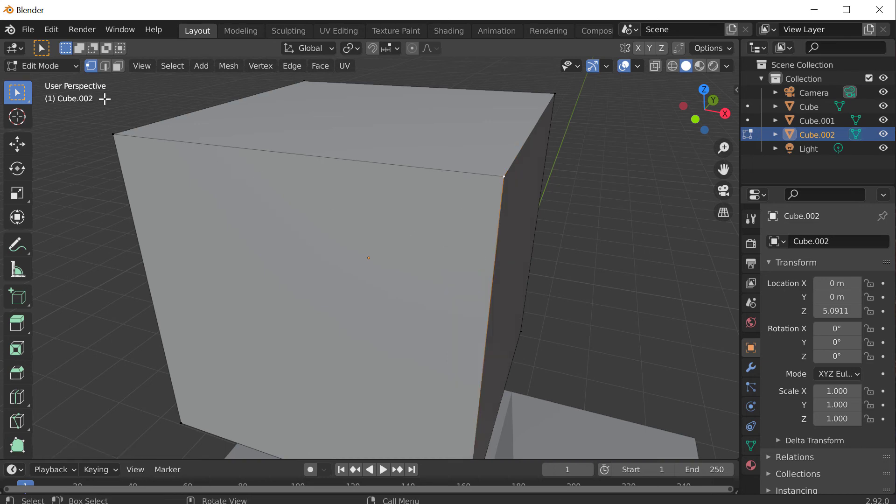
# Step: Select all of the top cube's geometry and clean up the duplicate vertices with Merge by Distance
pyautogui.press('a')
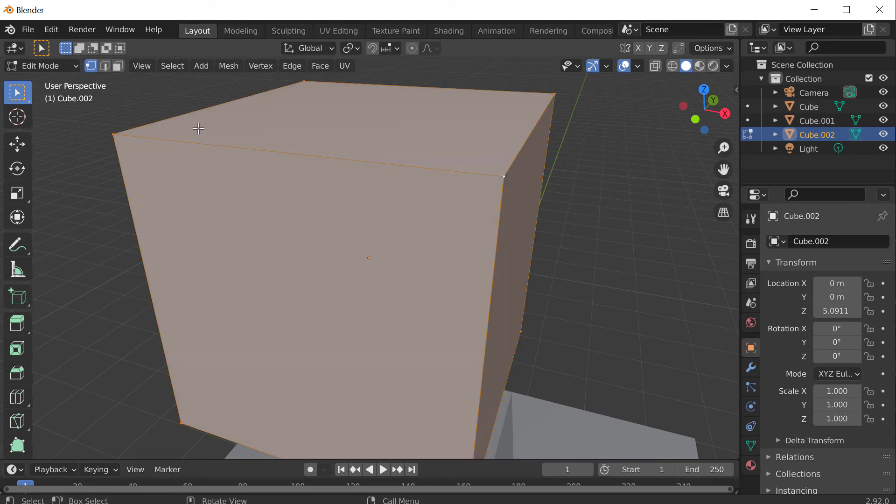
pyautogui.click(229, 66)
pyautogui.moveTo(263, 357)
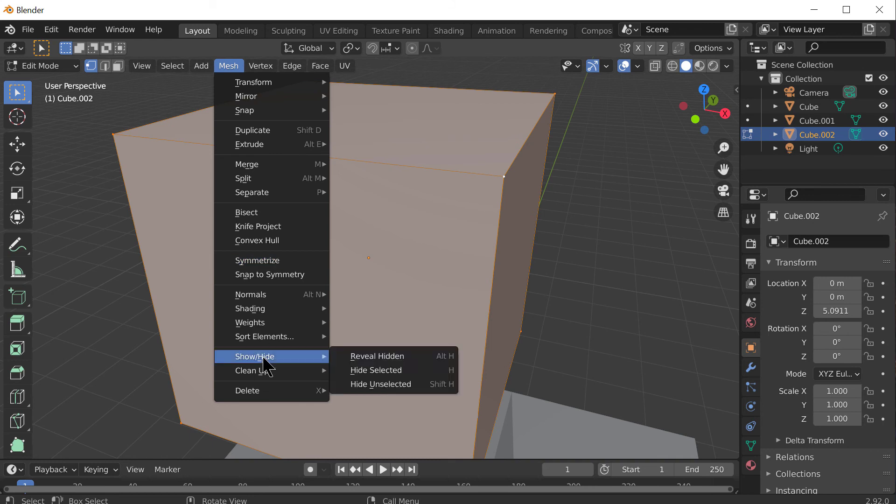
pyautogui.click(240, 66)
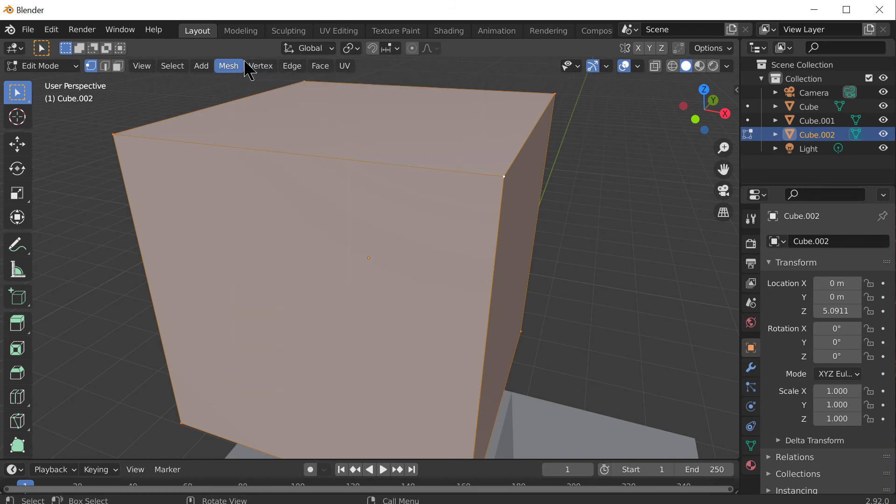
pyautogui.click(241, 66)
pyautogui.moveTo(261, 371)
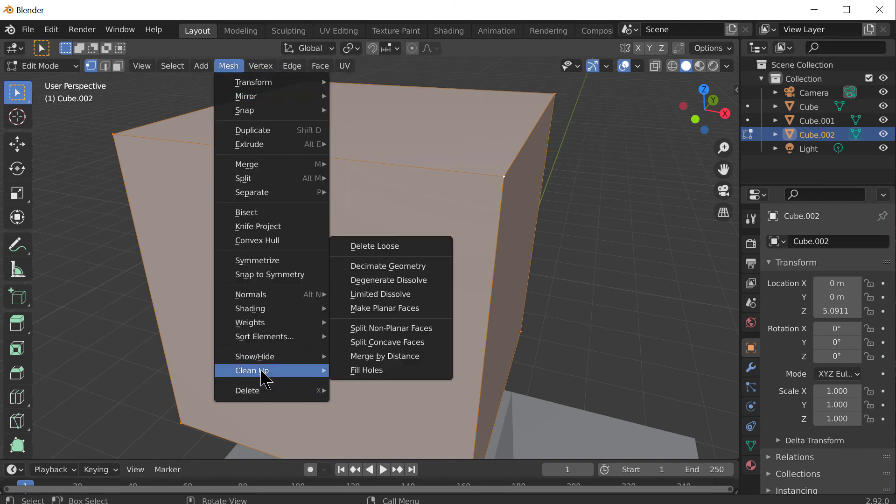
pyautogui.click(231, 70)
pyautogui.moveTo(251, 375)
pyautogui.click(383, 356)
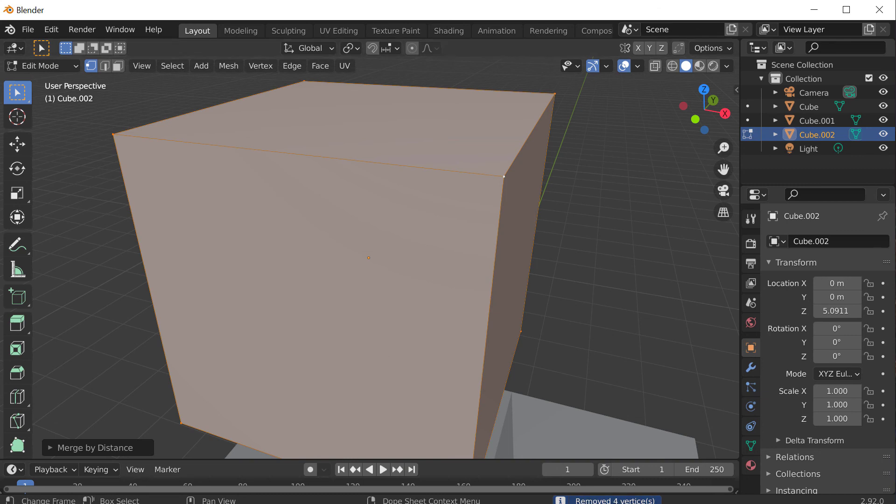
# Step: Move only the top cube's merged front upper corner vertex inward to test the cleaned-up corner
pyautogui.click(581, 315)
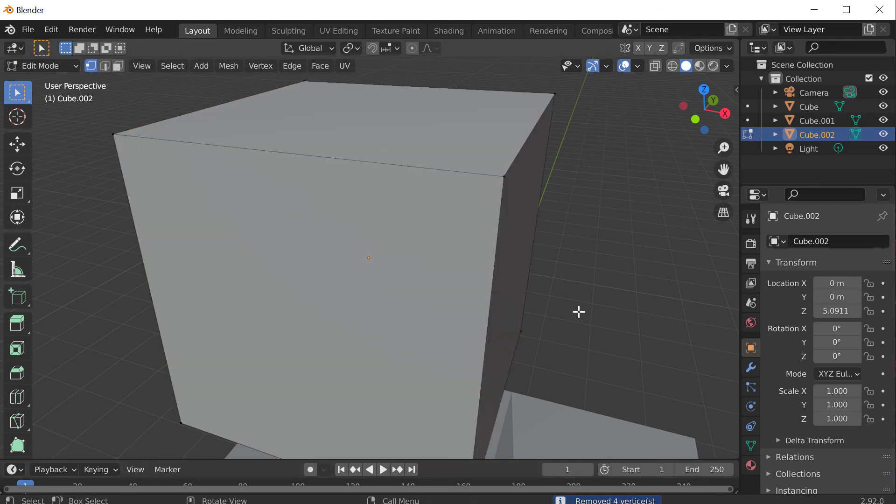
pyautogui.click(504, 176)
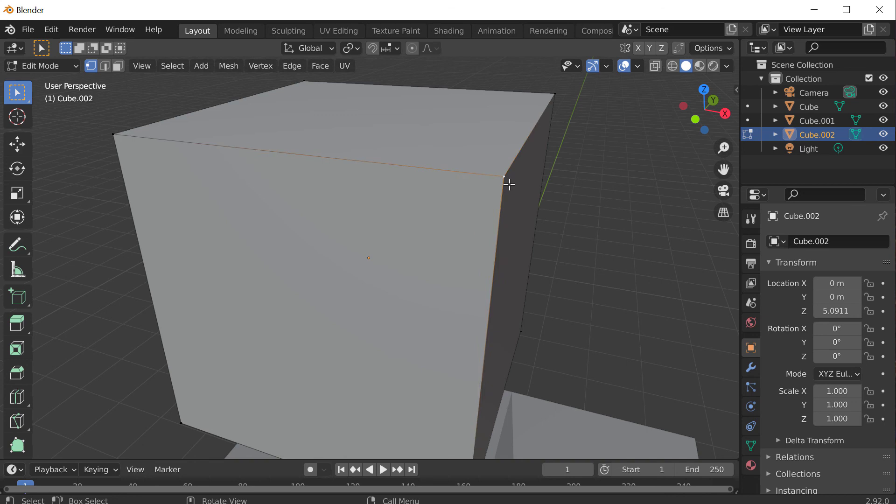
pyautogui.moveTo(508, 184); pyautogui.dragTo(400, 213)
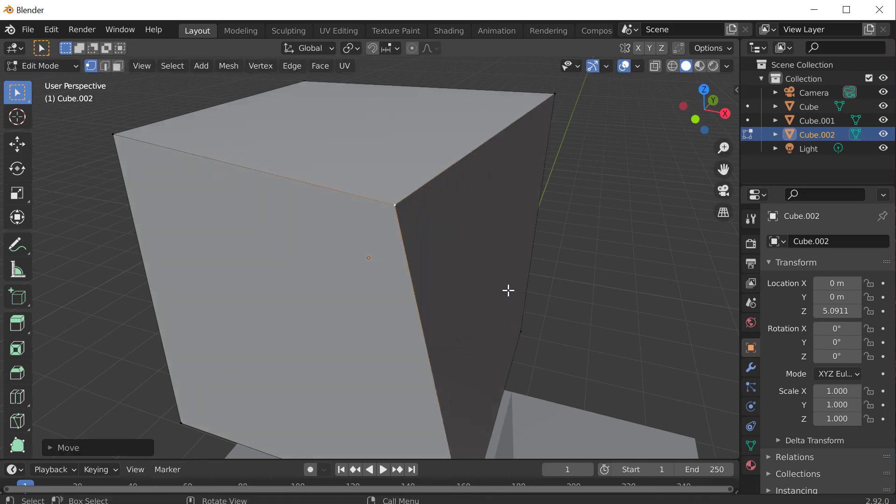